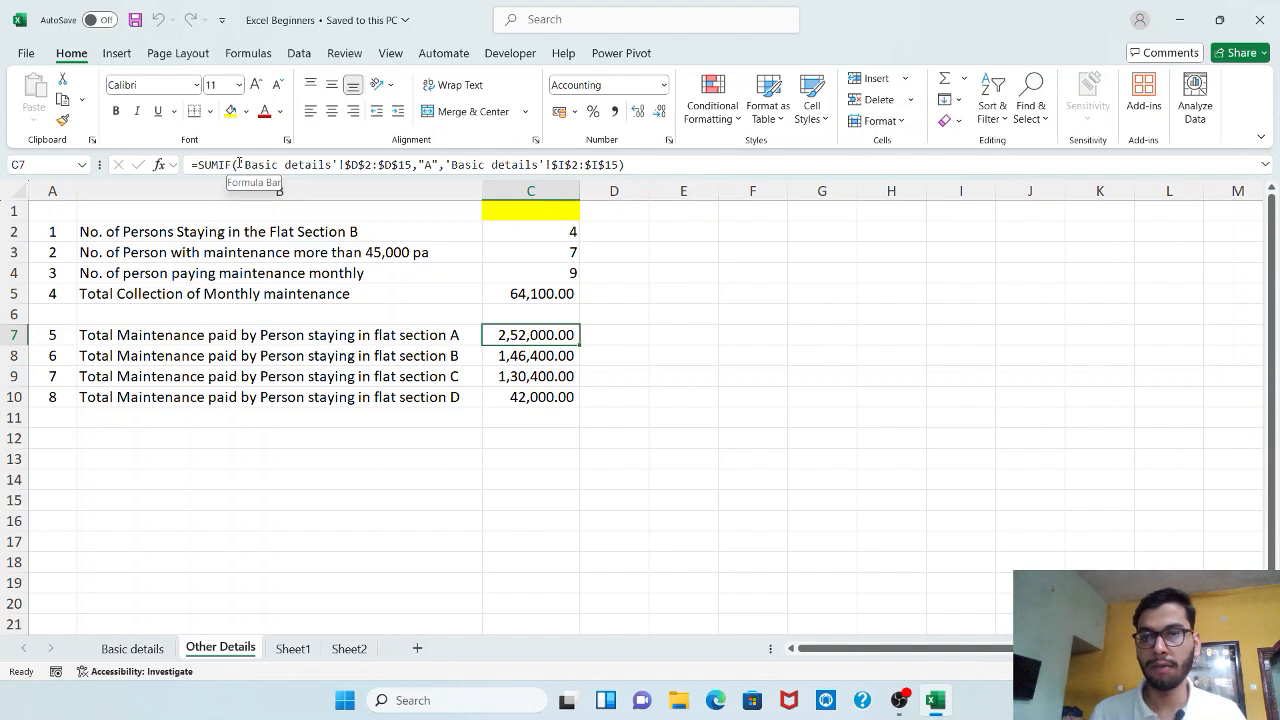
Examine the range, criteria and sum range arguments of the SUMIF formula in cell C7
drag(238, 165, 412, 179)
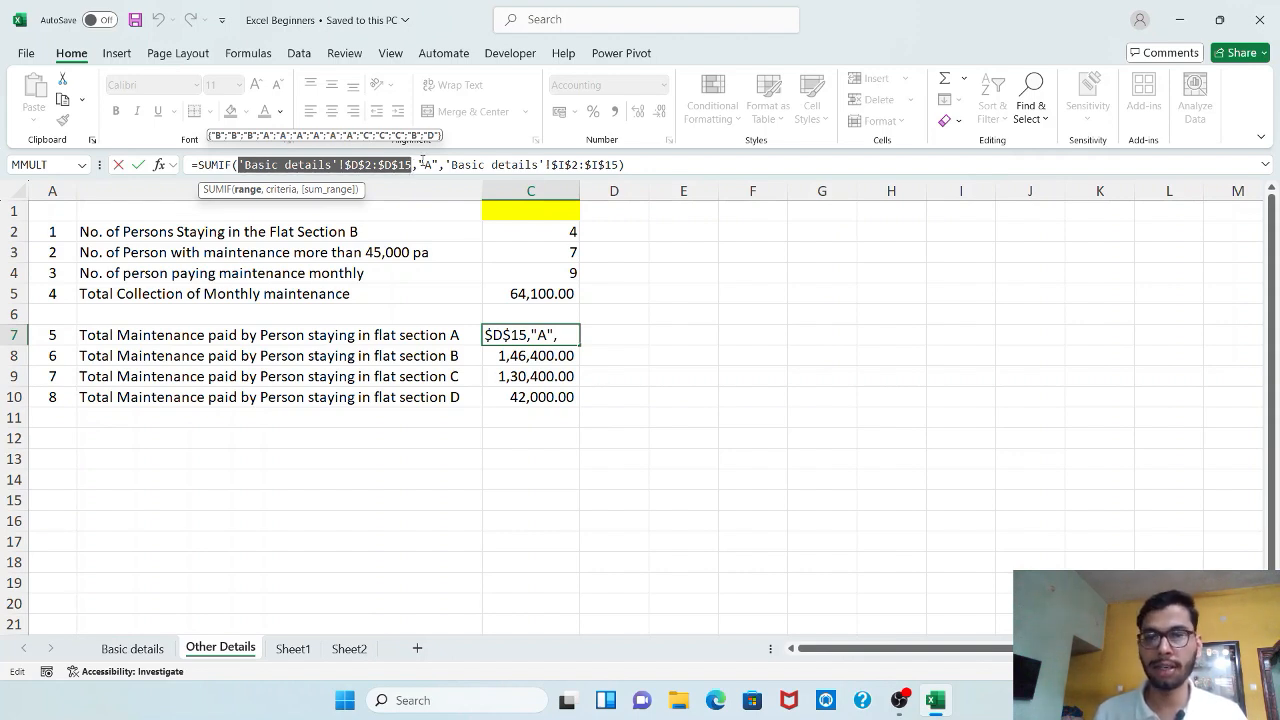
drag(419, 164, 439, 164)
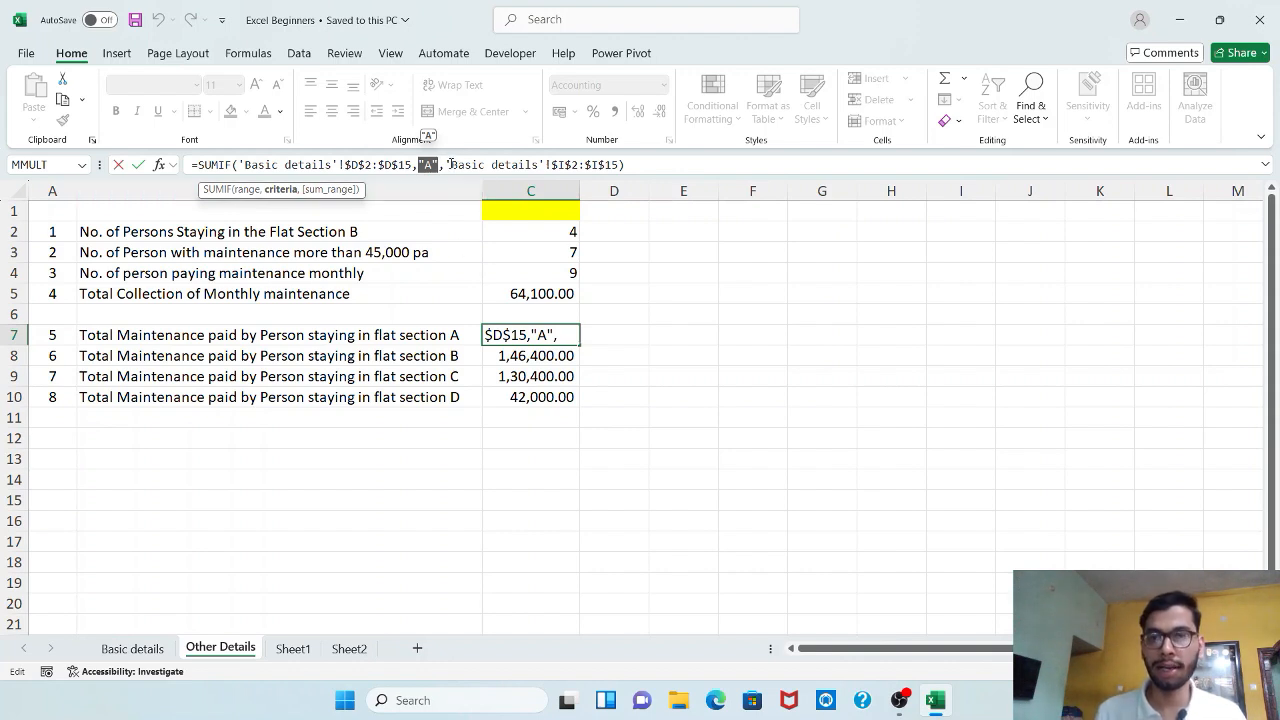
drag(446, 164, 622, 164)
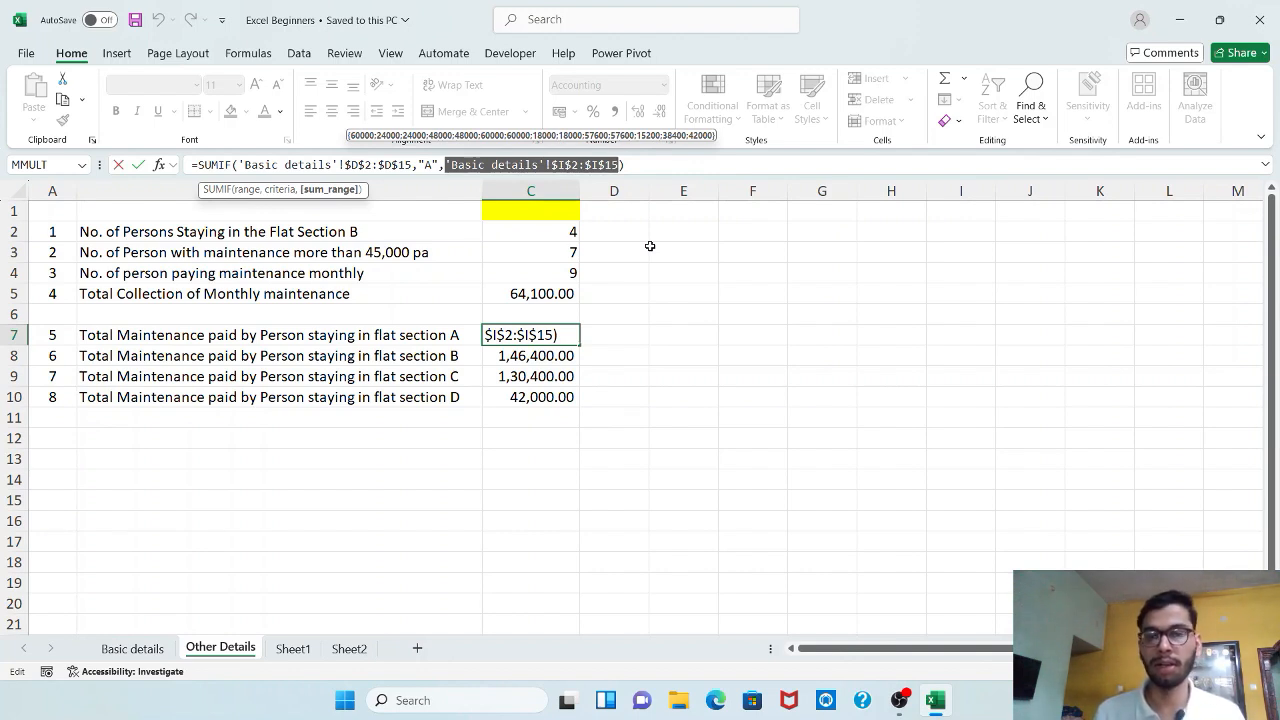
click(669, 164)
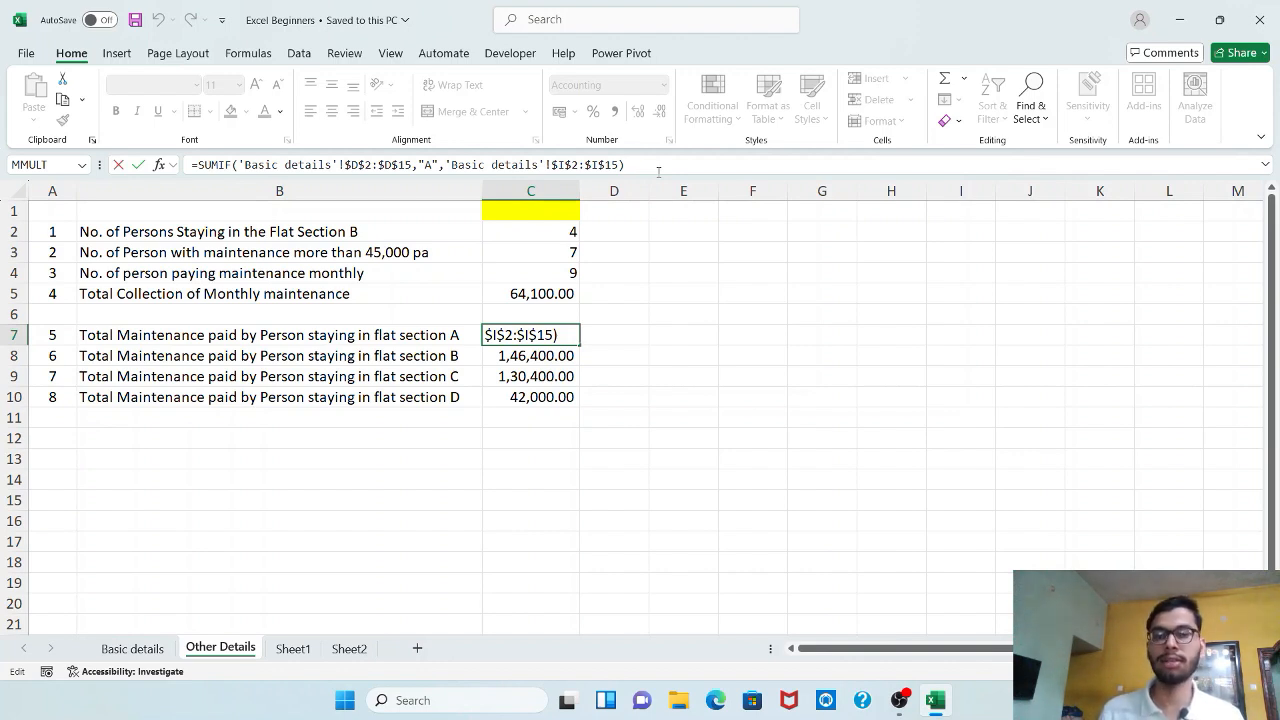
key(Return)
key(Up)
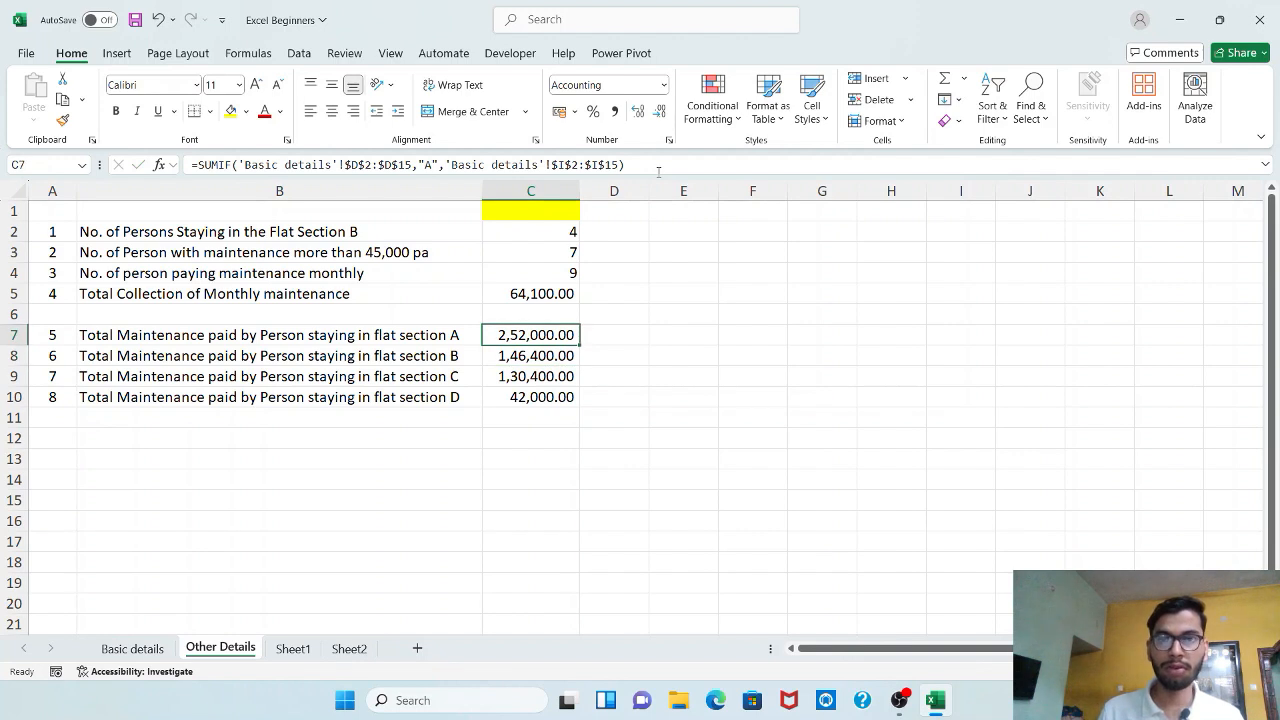
Enter =RIGHT(B7,1) in cell E7 to extract the flat section letter from the description
key(Right)
key(Right)
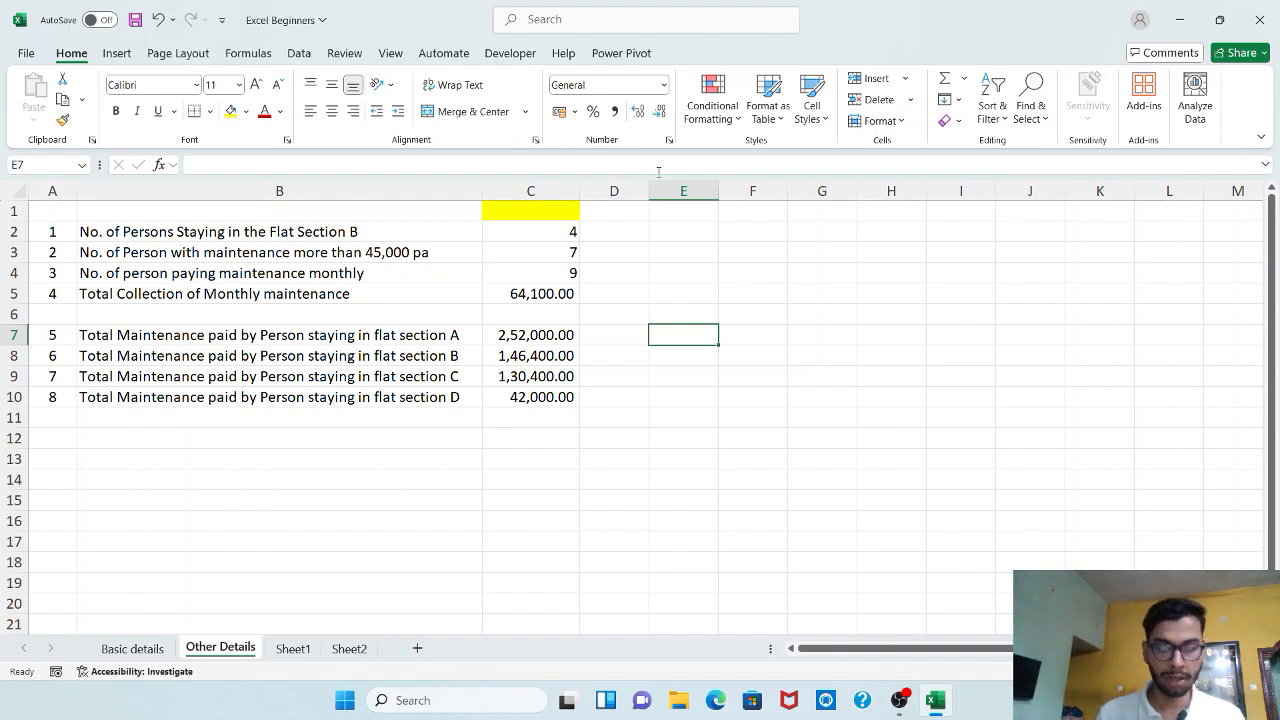
text(=)
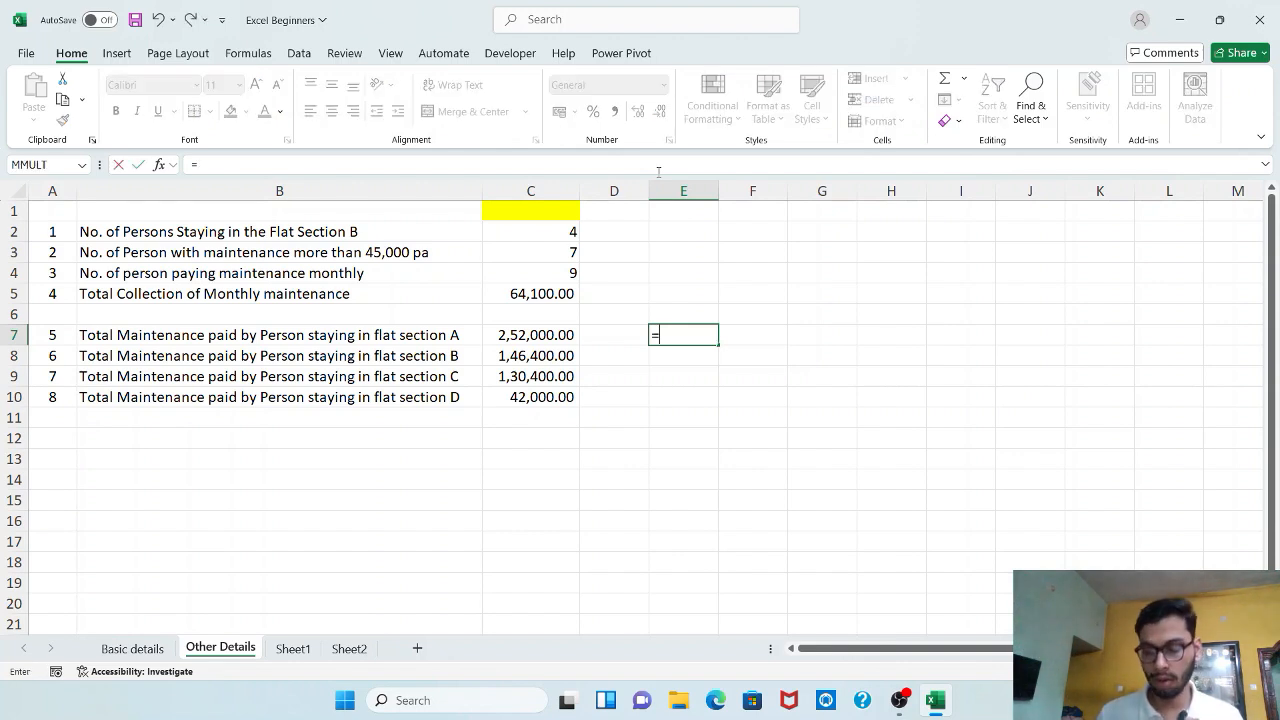
text(righ)
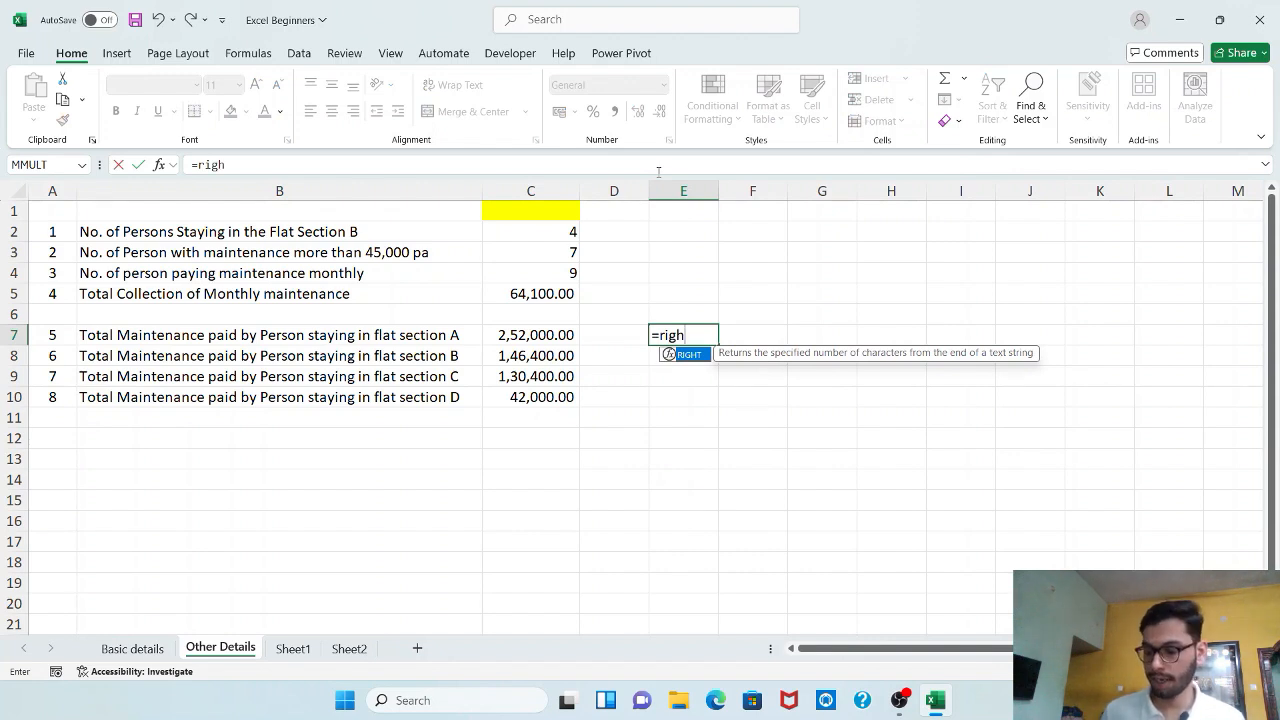
key(Tab)
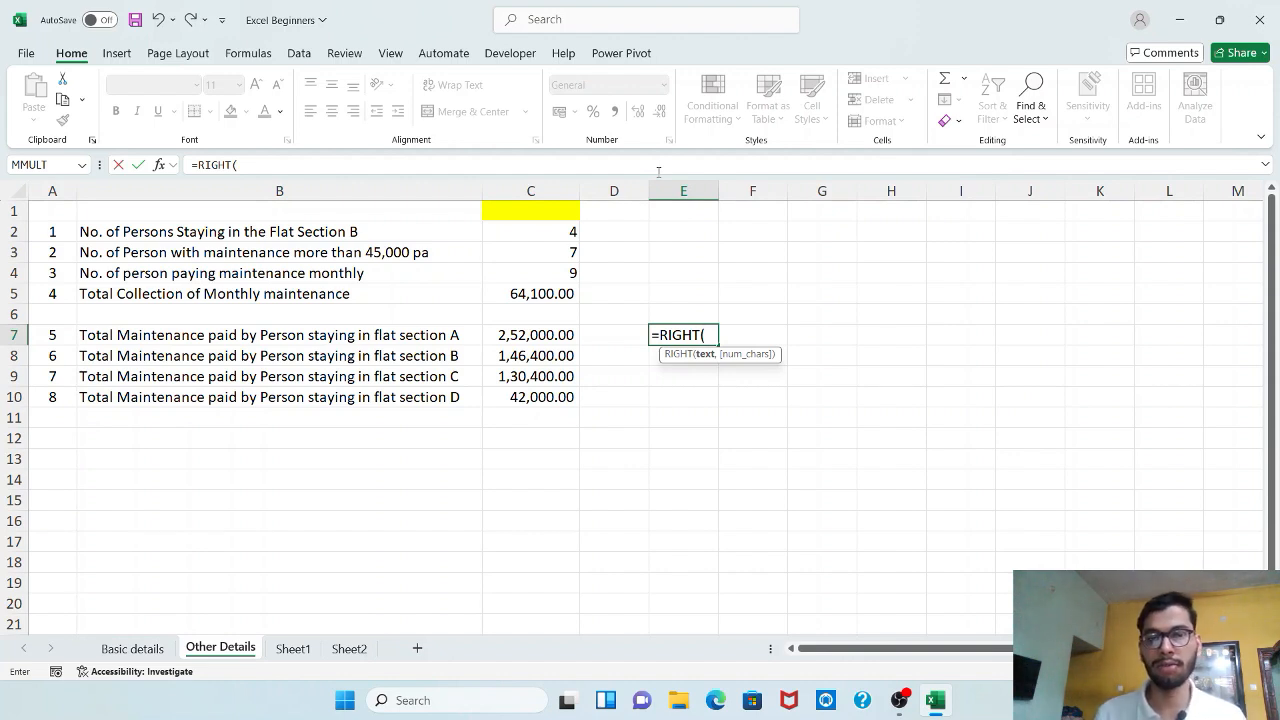
click(334, 335)
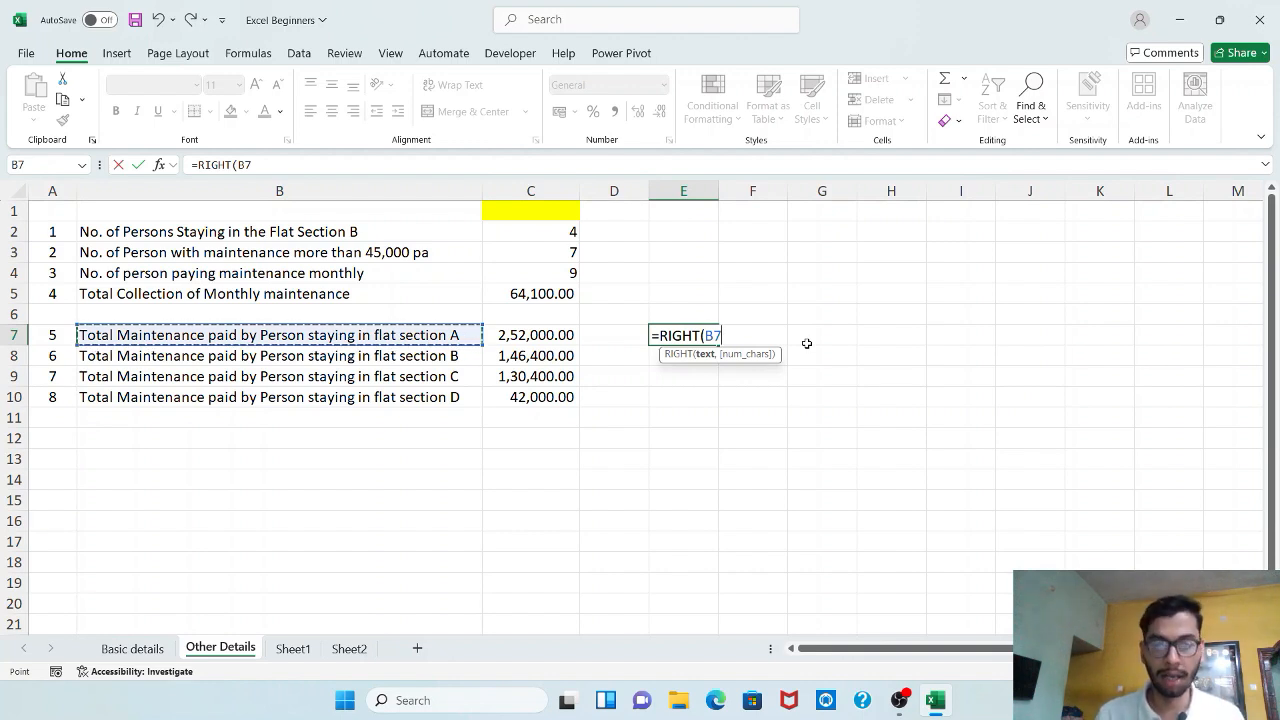
text(,)
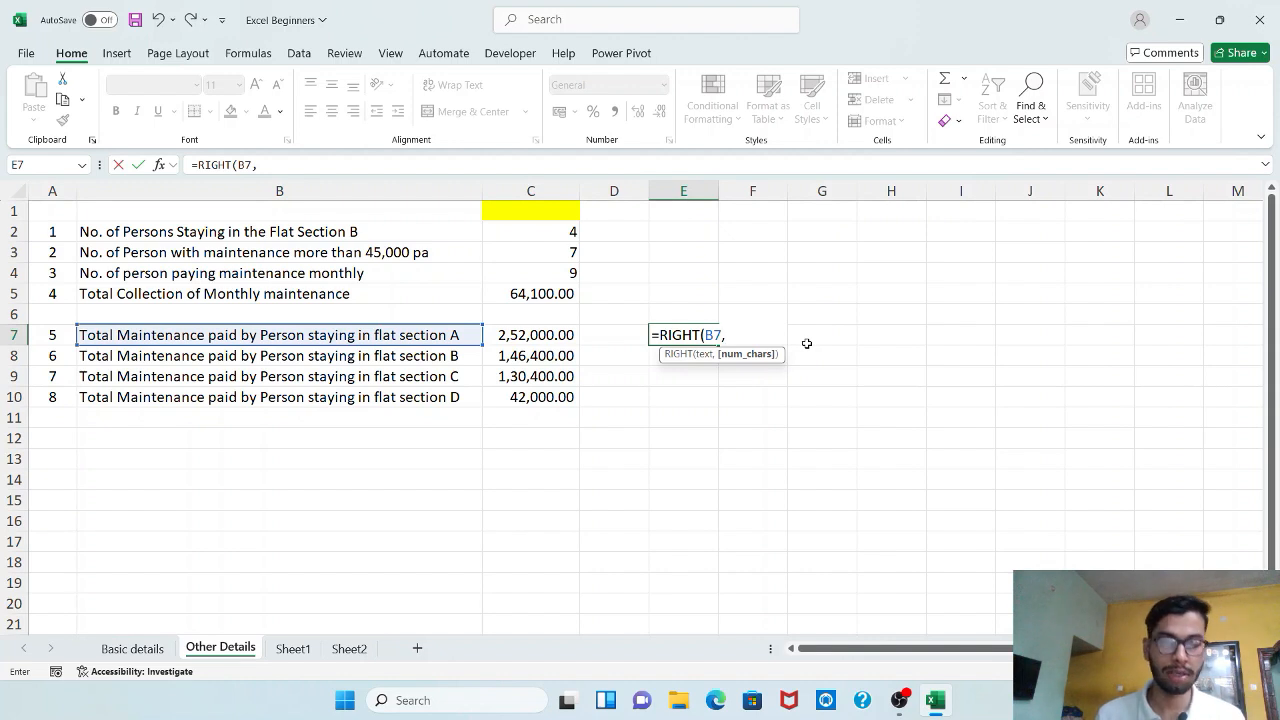
text(1)
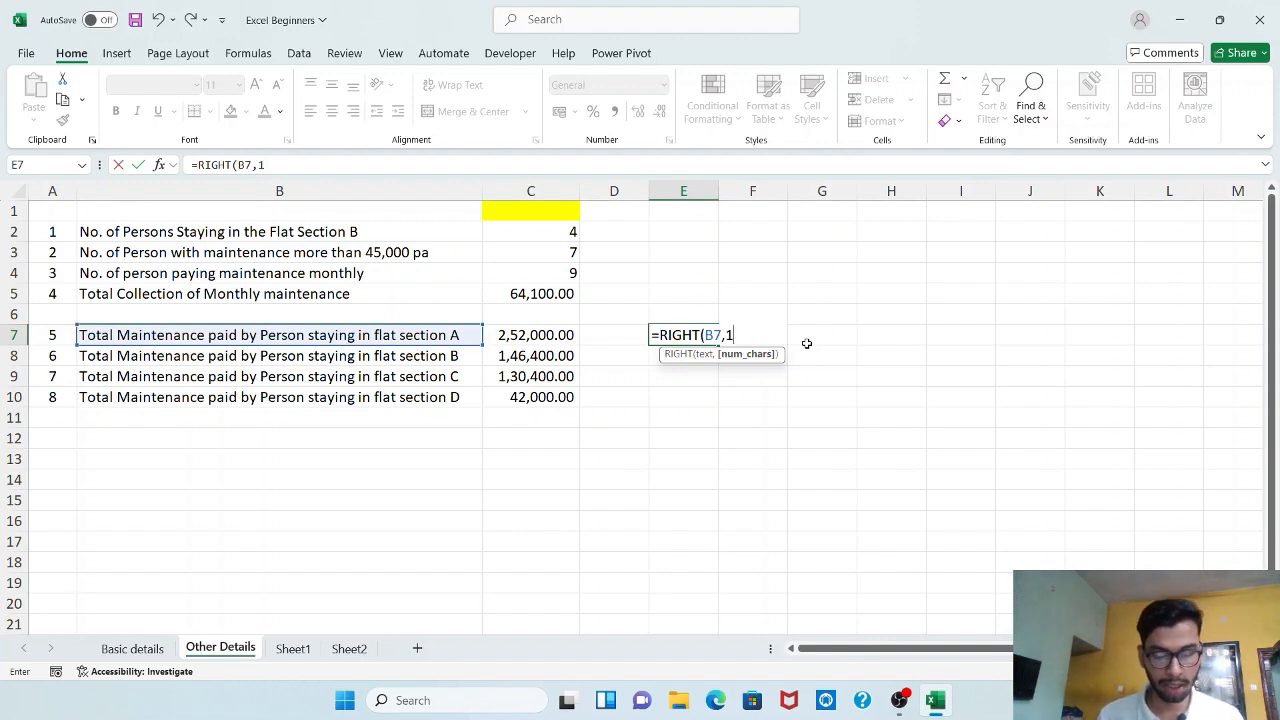
text())
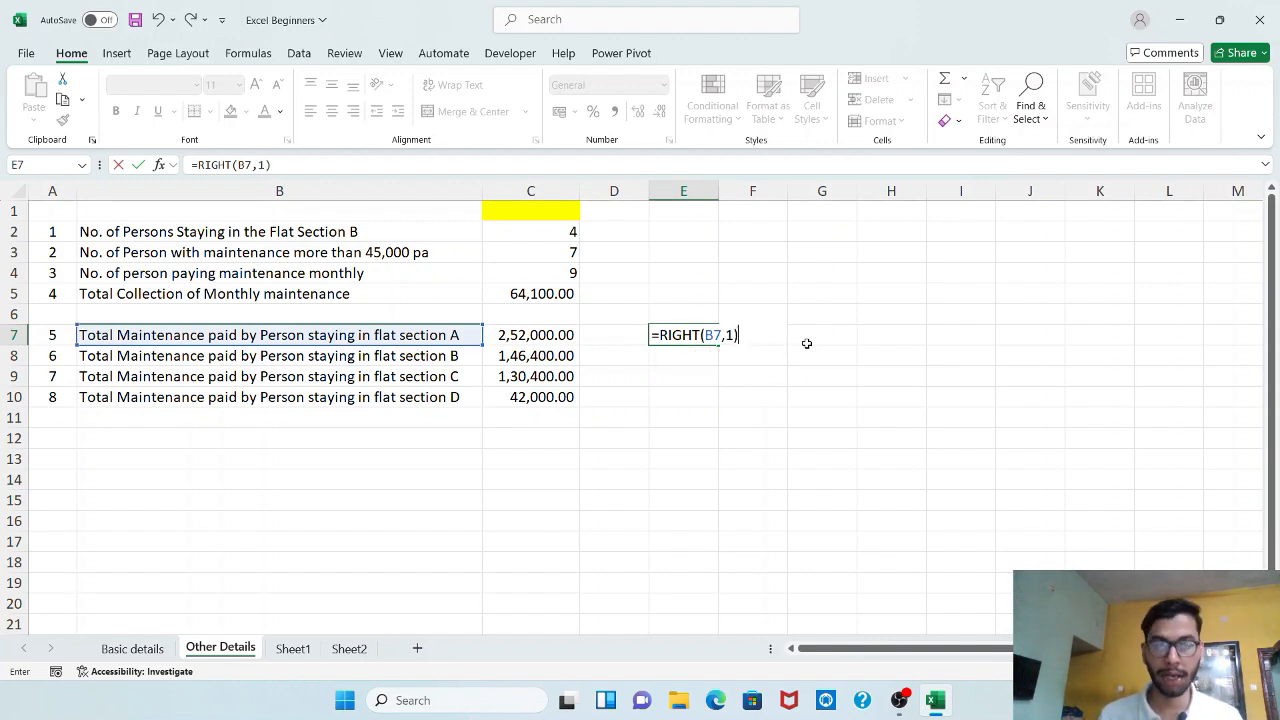
key(Return)
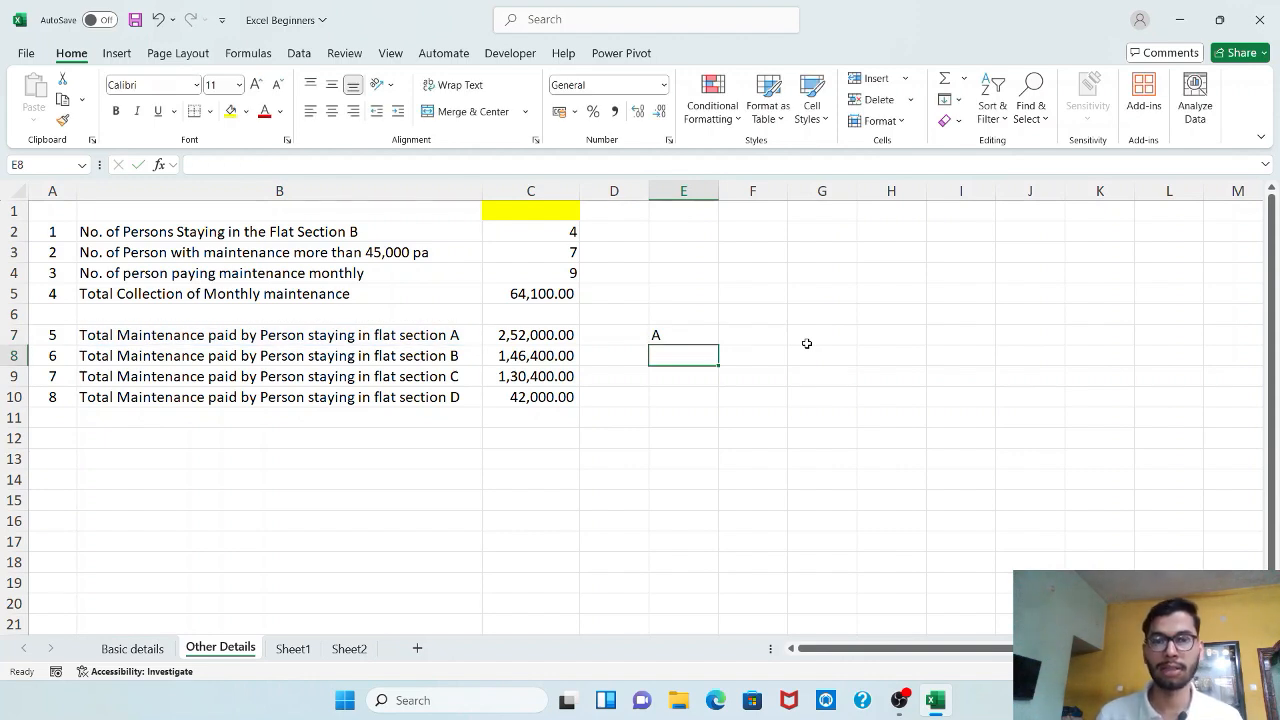
Fill the RIGHT formula from E7 down to E10 to extract the remaining section letters
click(708, 333)
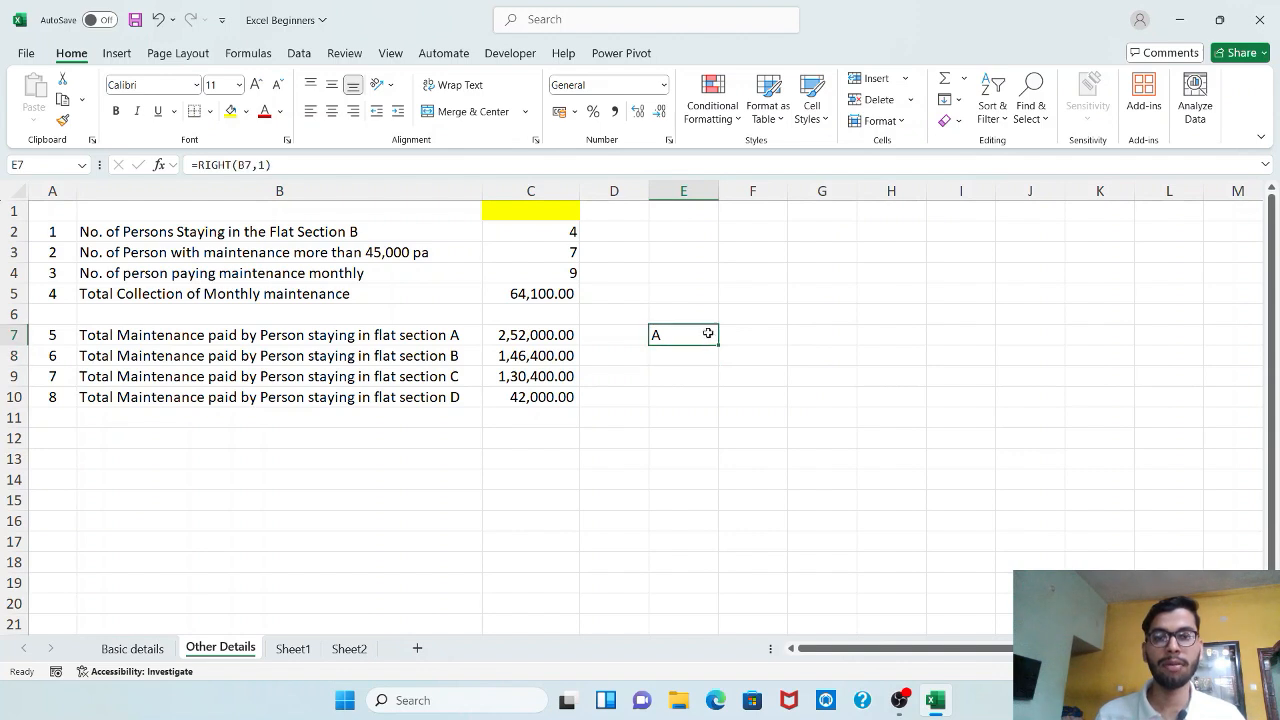
drag(720, 344, 720, 407)
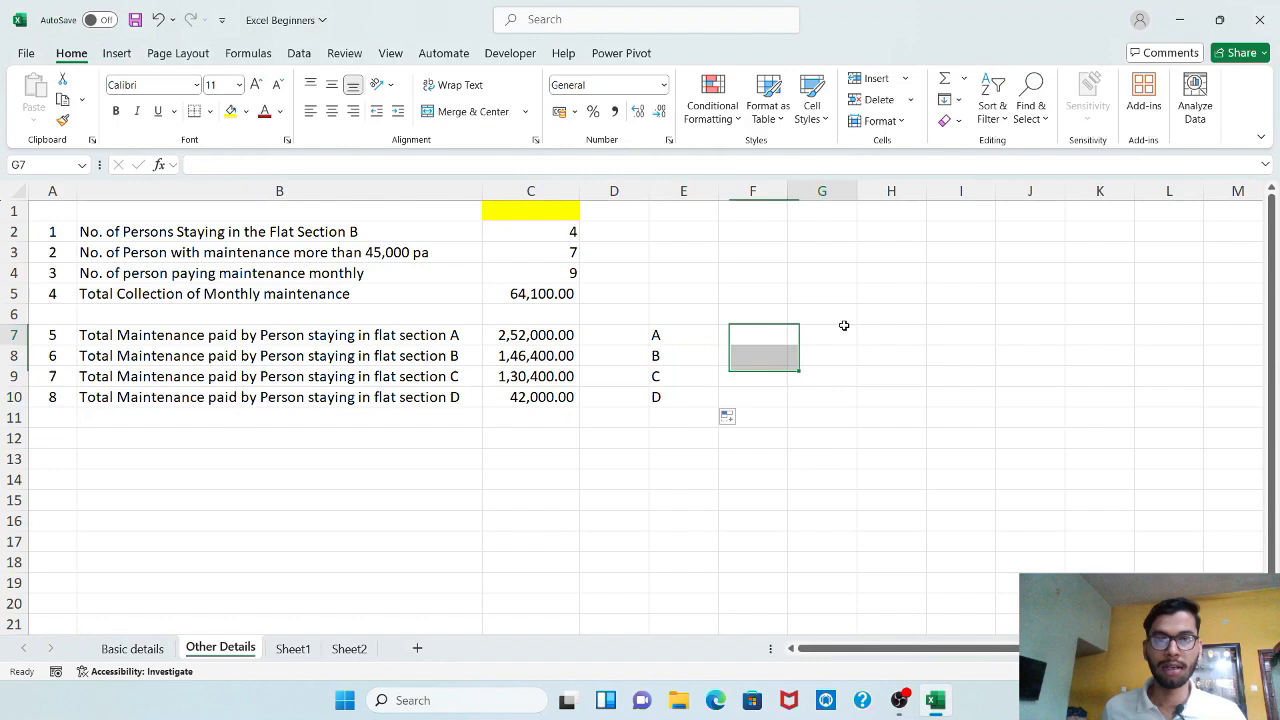
click(845, 332)
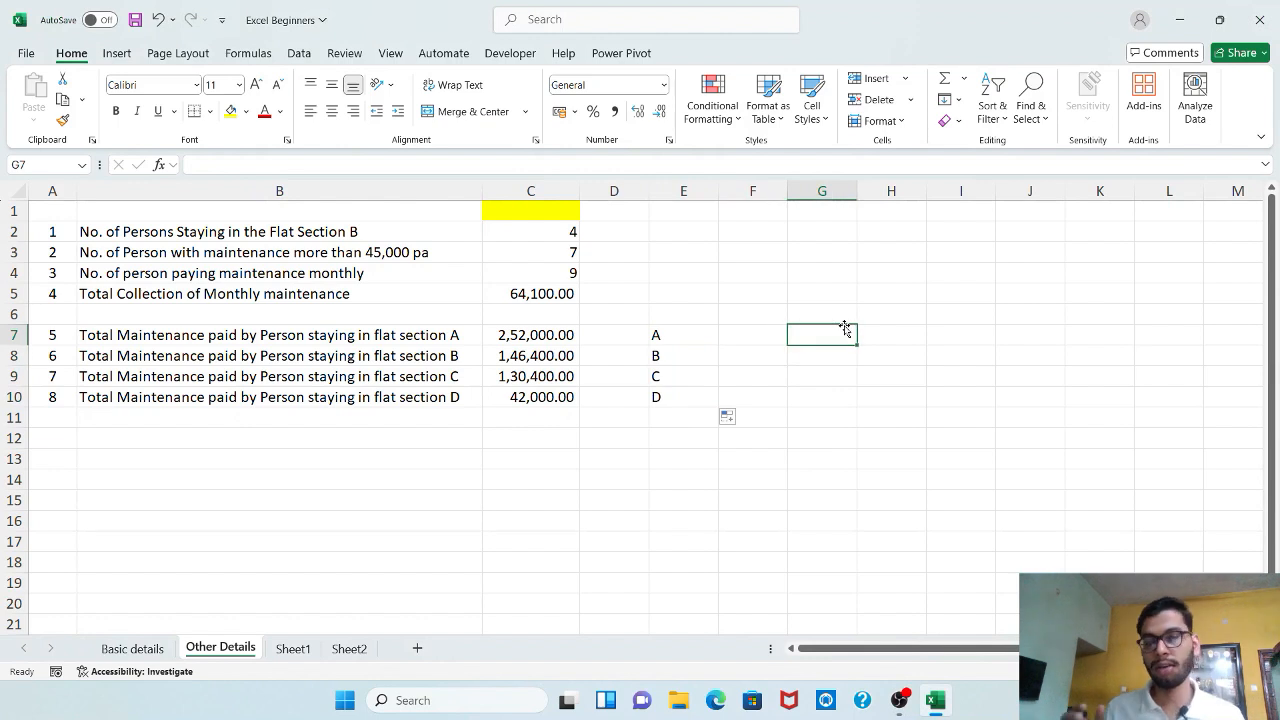
Clear the total maintenance formulas for flat sections B, C and D in C8:C10
click(551, 340)
drag(551, 356, 549, 397)
key(Delete)
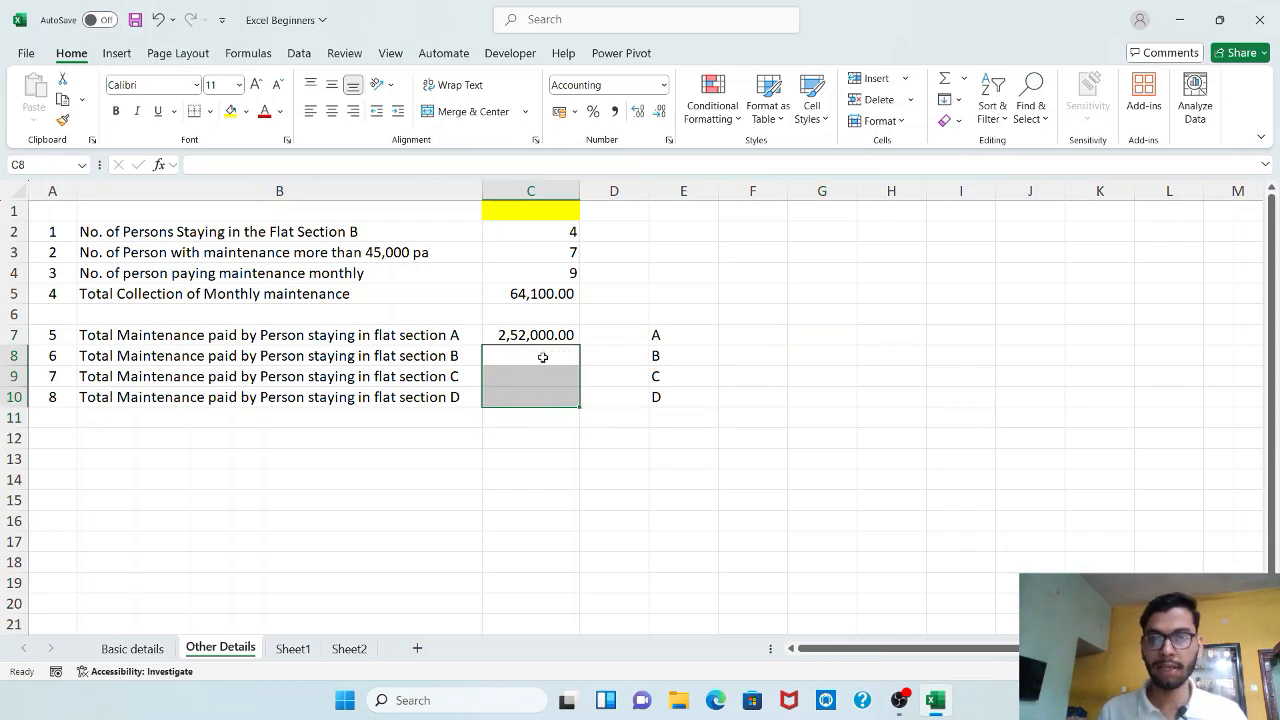
click(545, 360)
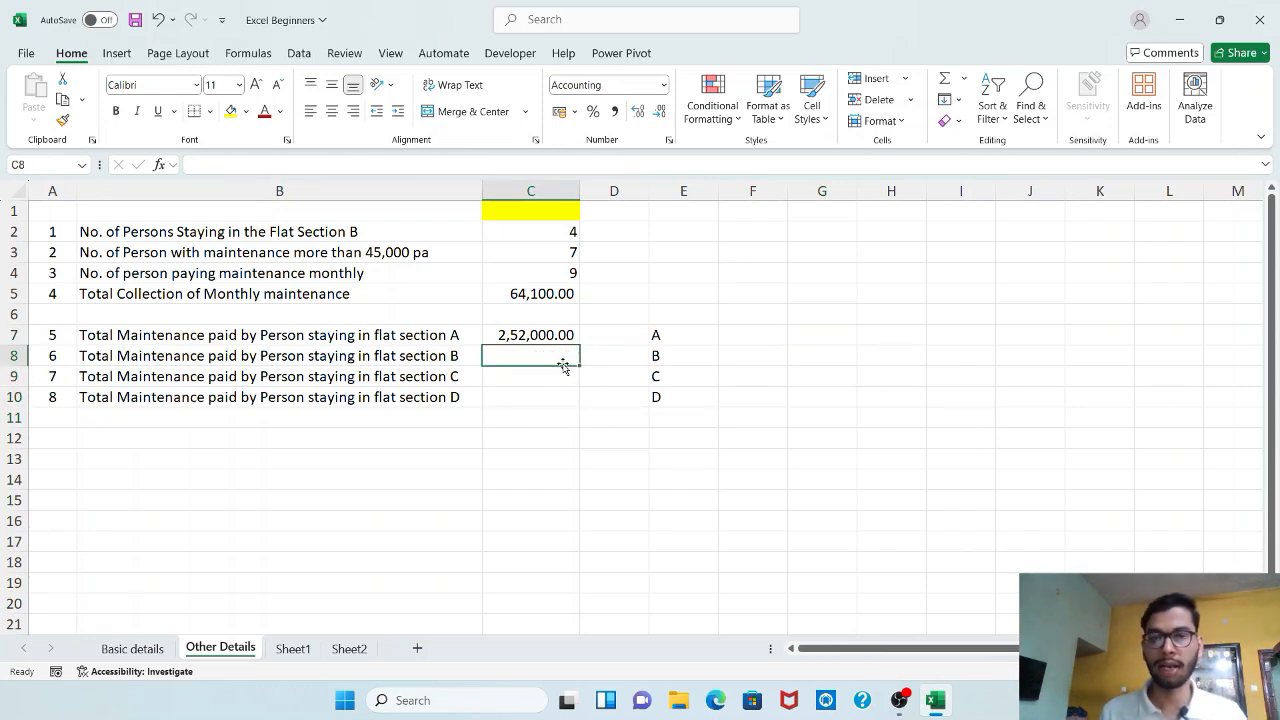
Replace the "A" criteria in the SUMIF formula in C7 with a reference to cell E7
click(553, 340)
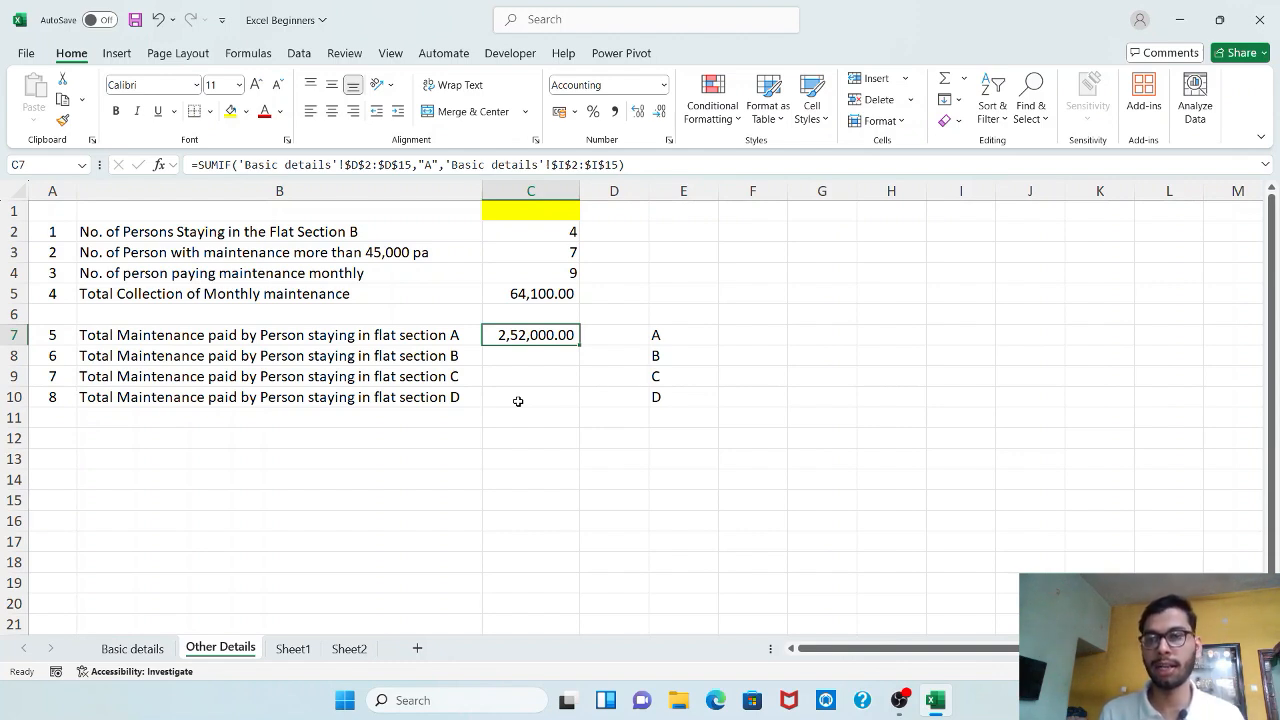
click(150, 646)
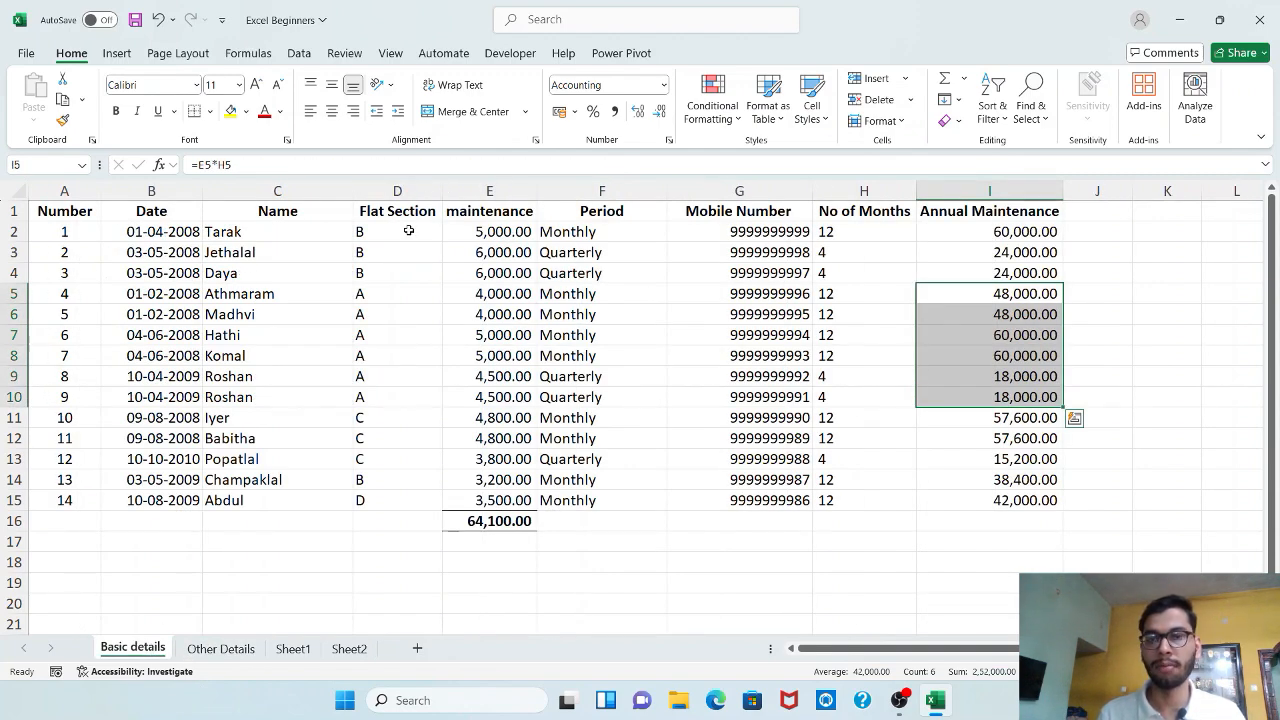
drag(412, 232, 397, 520)
click(1097, 213)
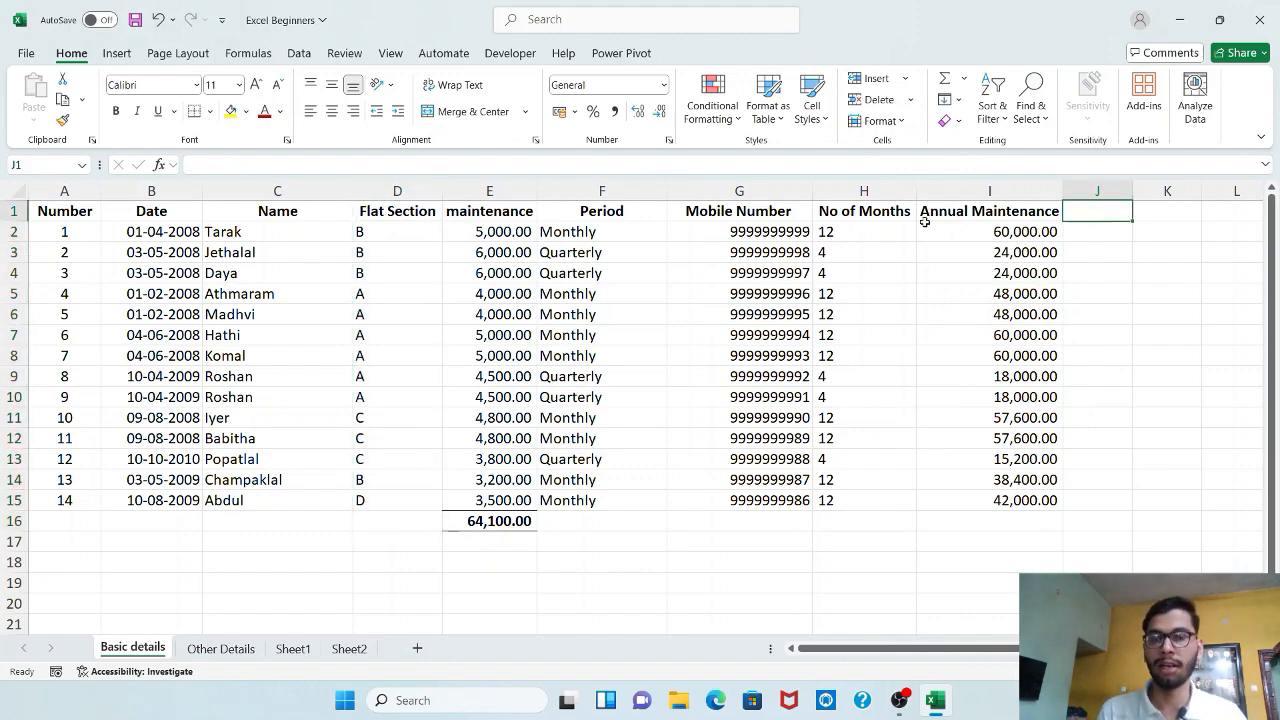
click(221, 648)
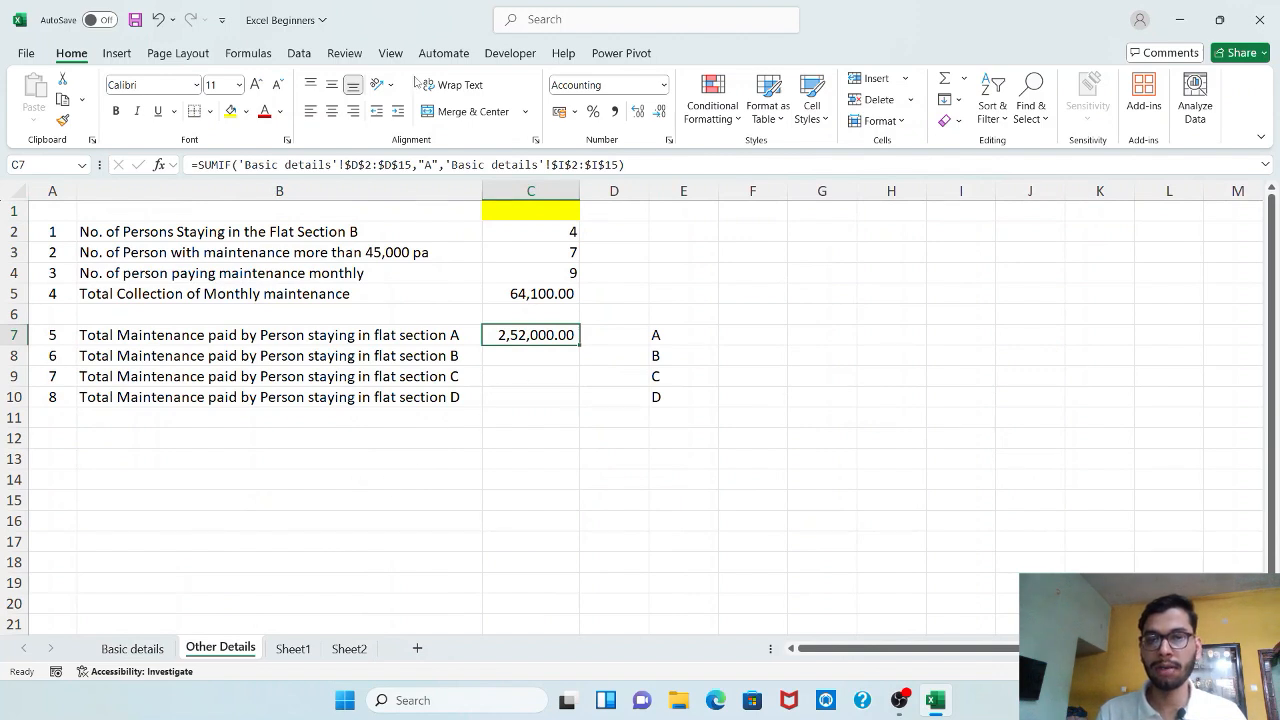
click(433, 165)
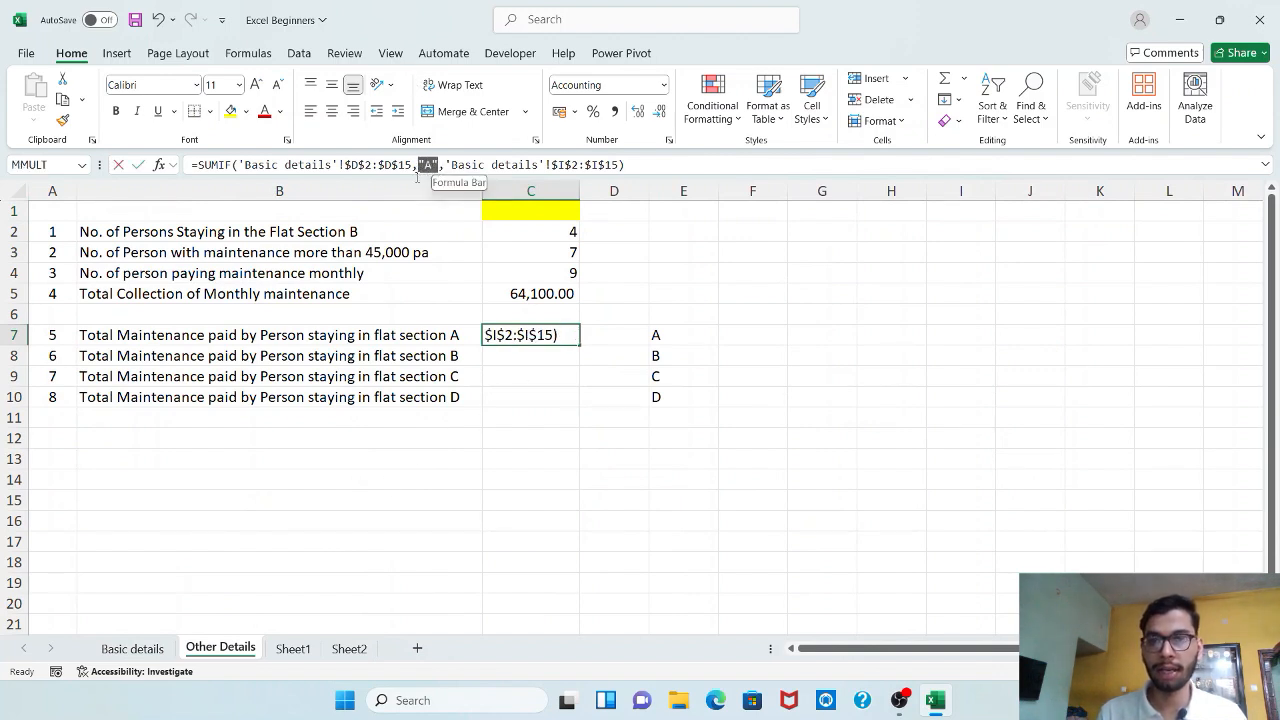
double_click(430, 165)
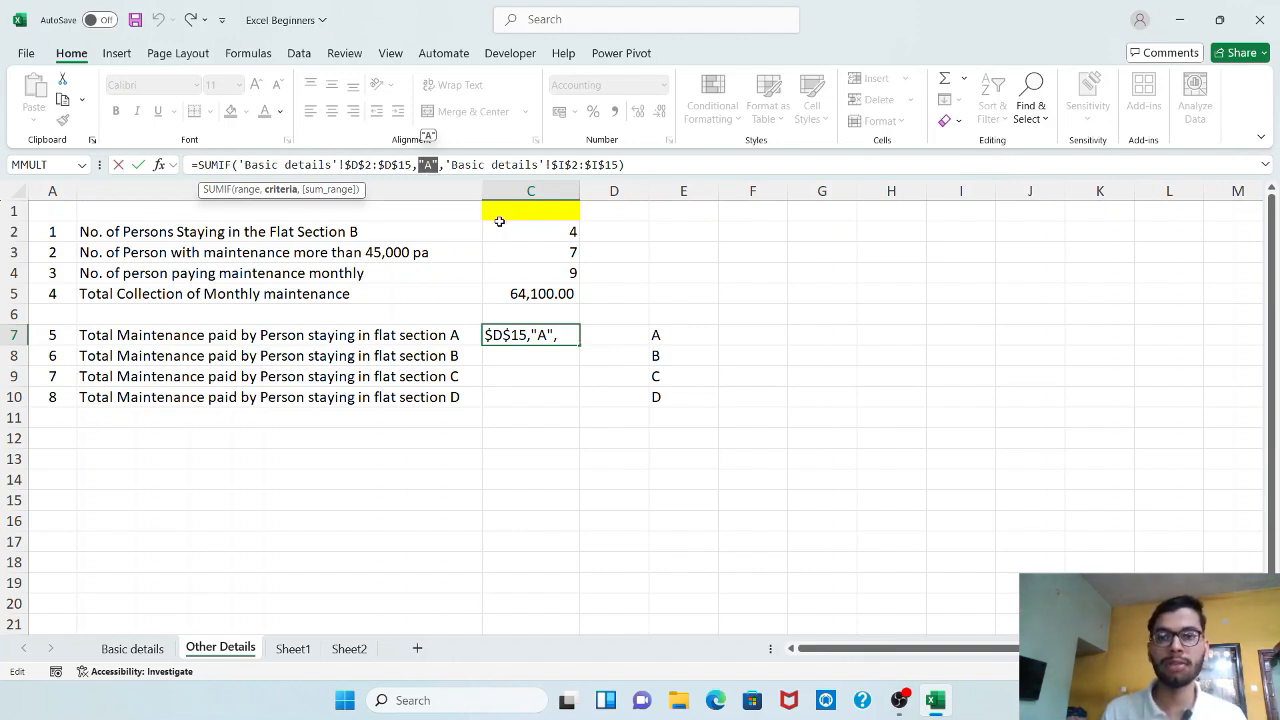
click(656, 339)
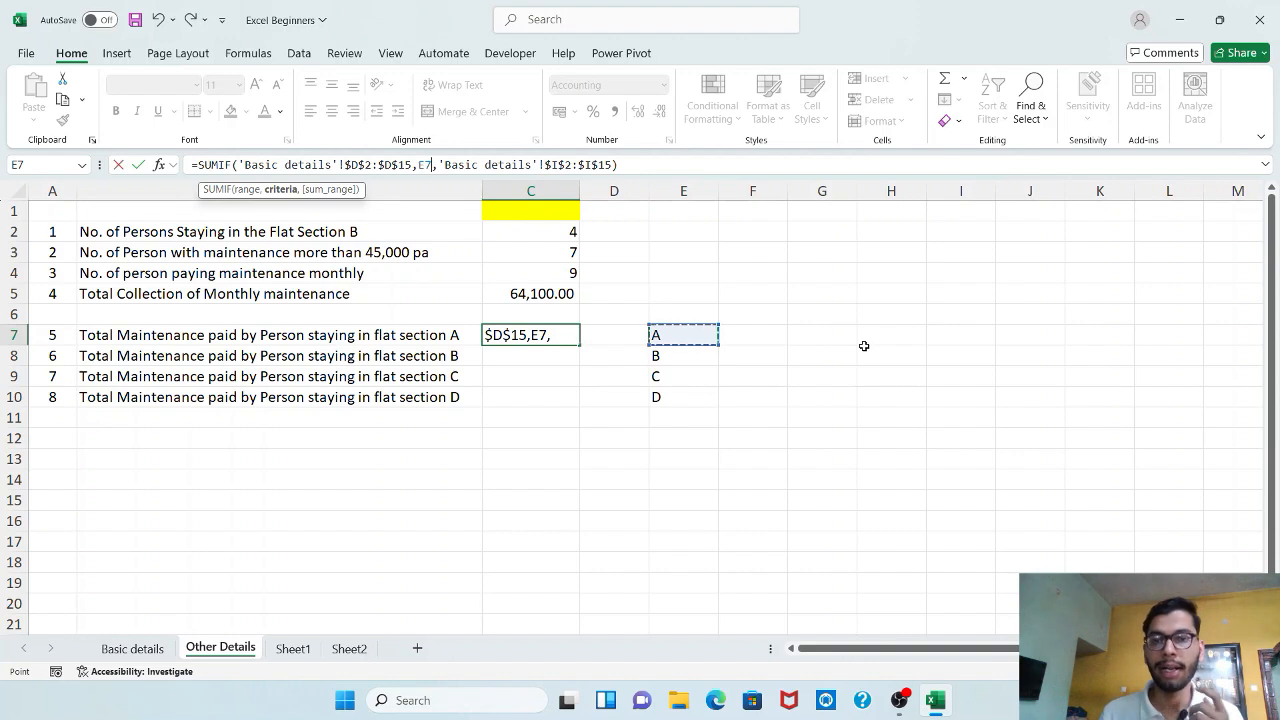
click(650, 165)
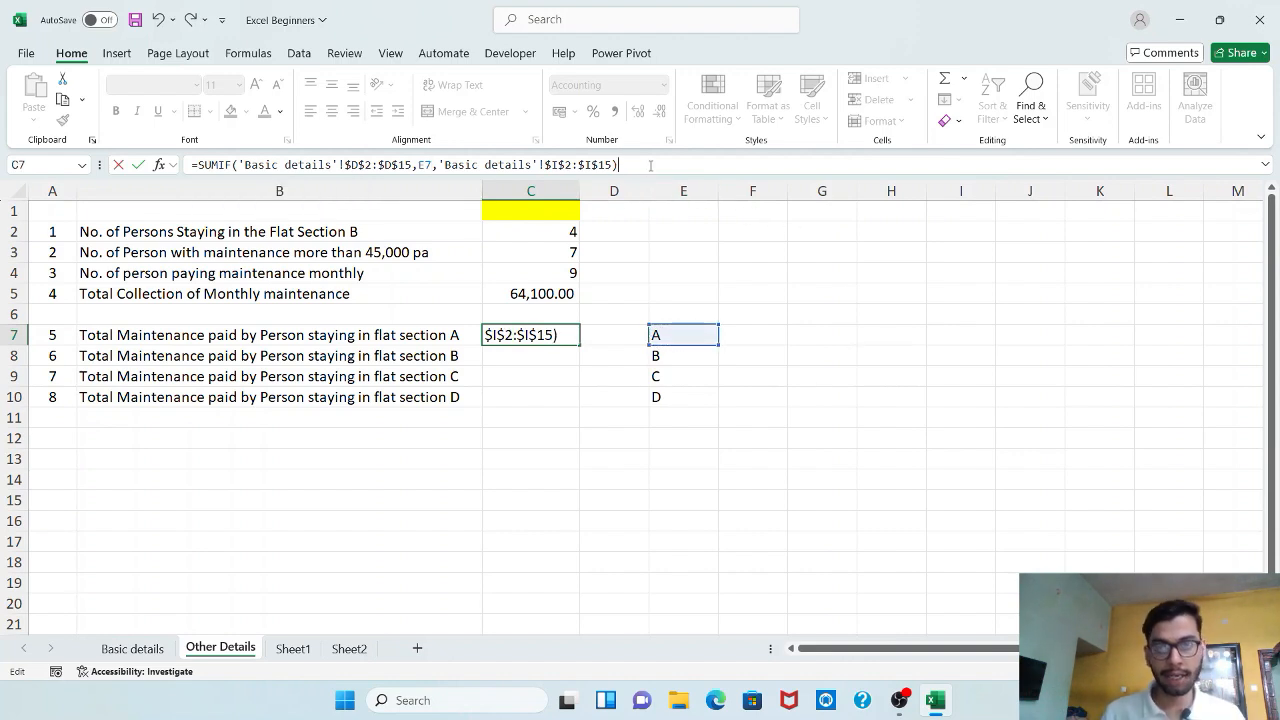
key(Return)
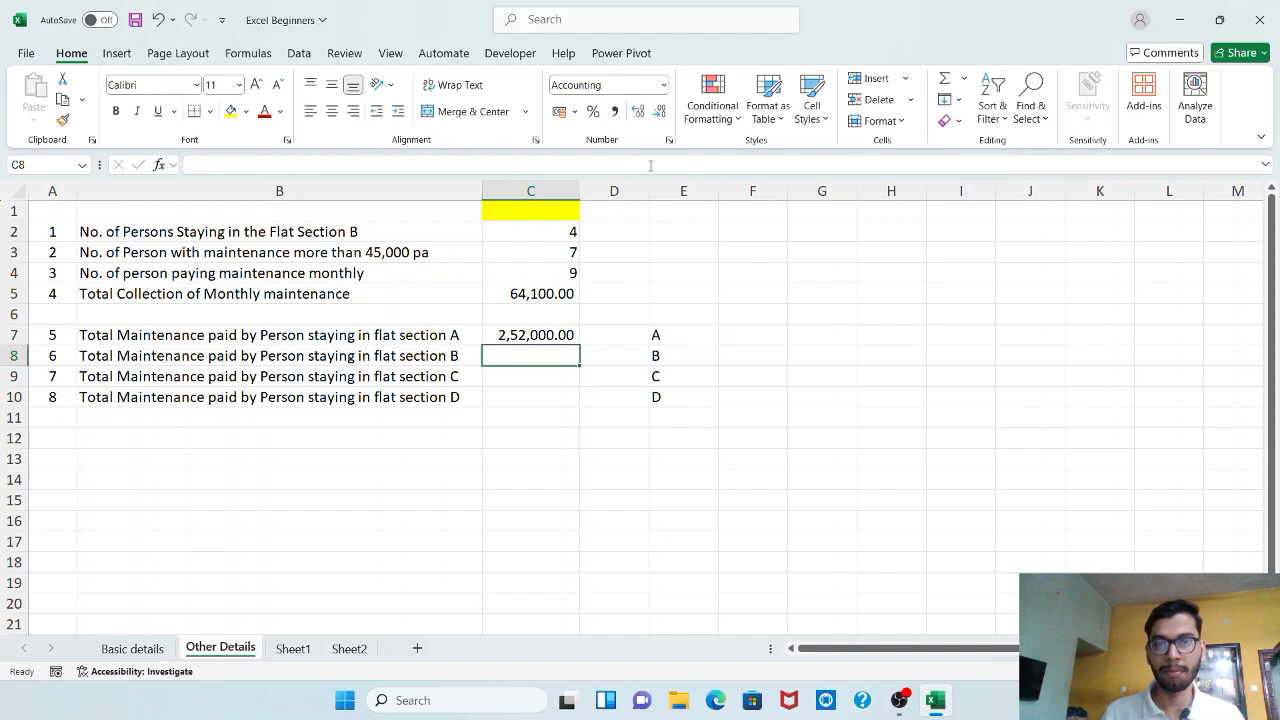
Fill the SUMIF formula from C7 down to C10 to total maintenance for sections B, C and D
click(572, 336)
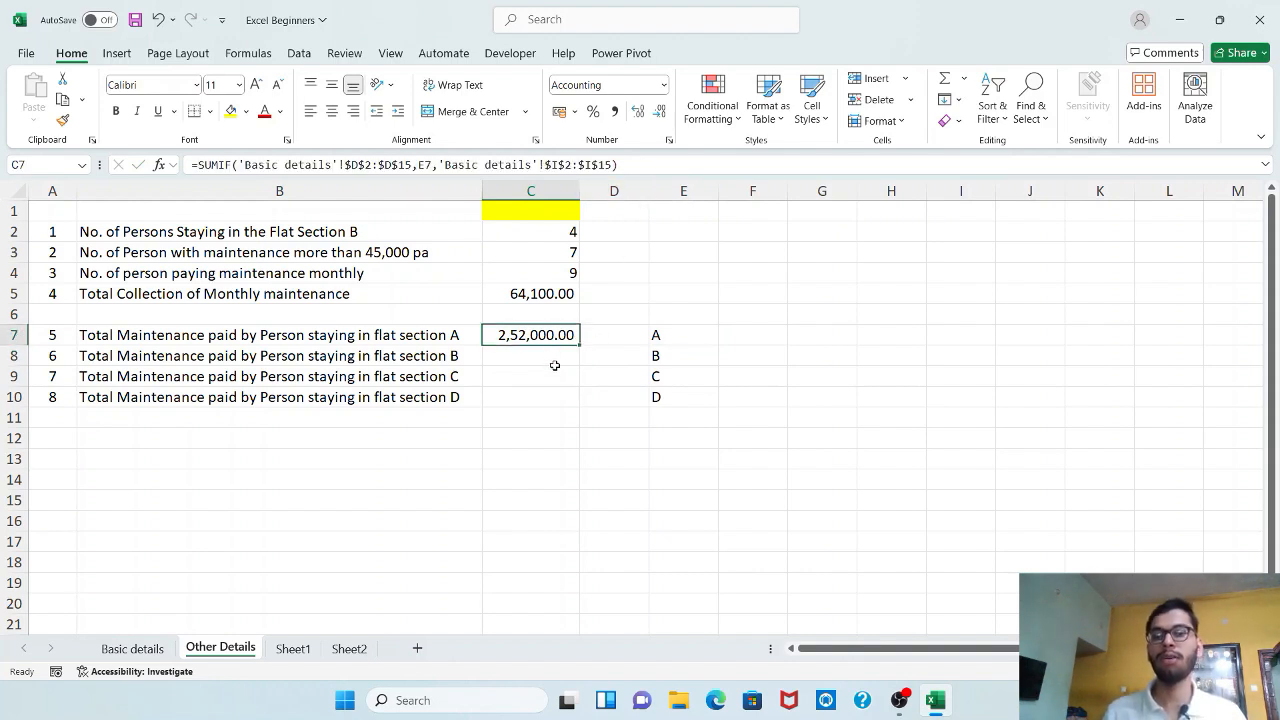
click(560, 358)
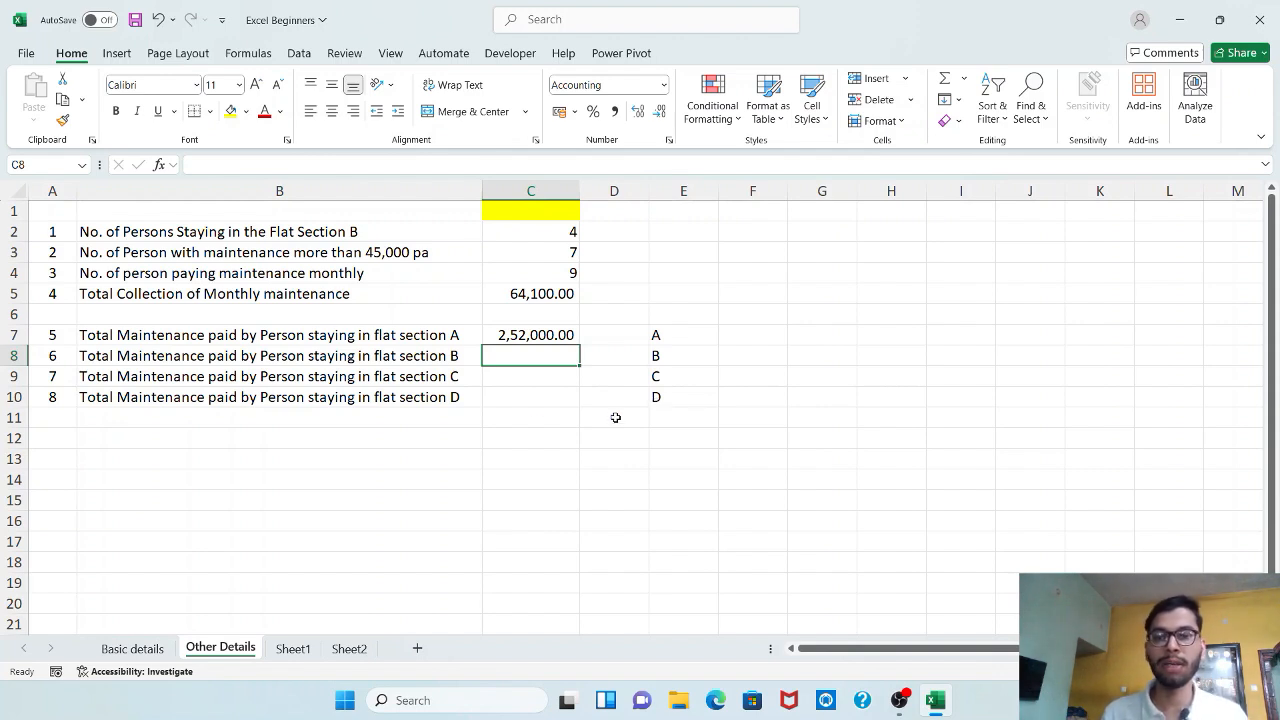
click(575, 335)
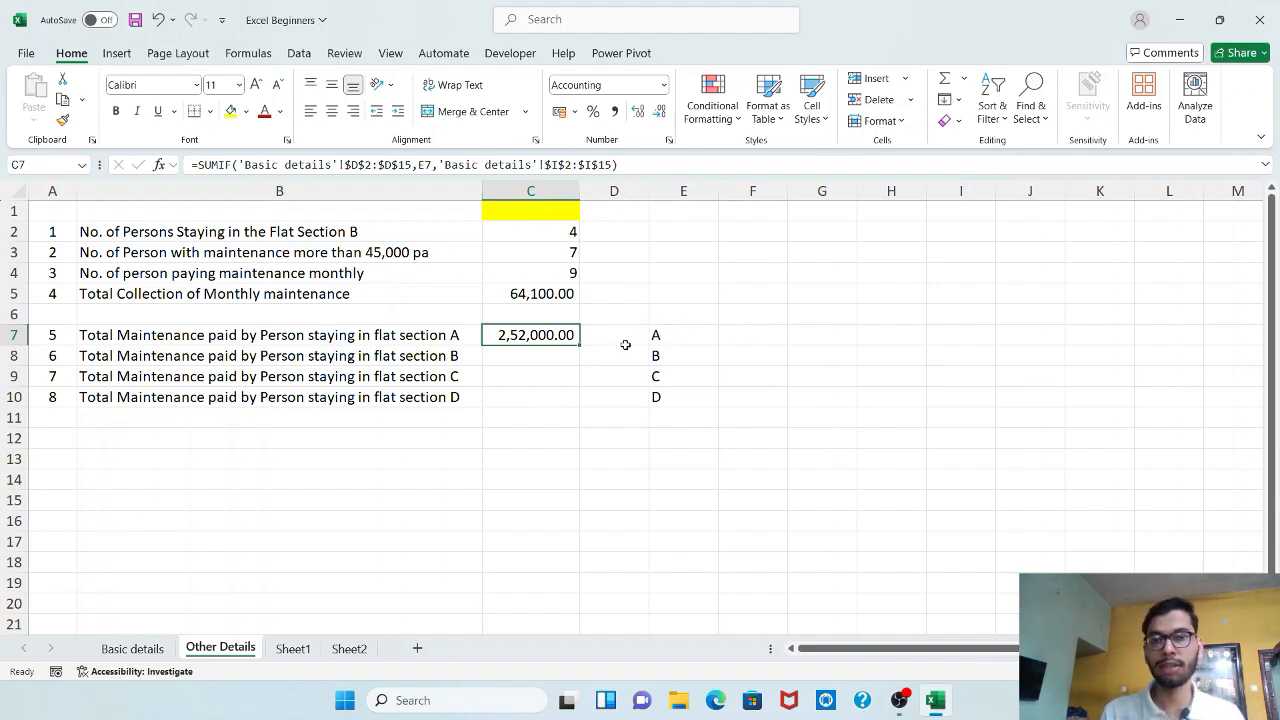
drag(580, 345, 580, 407)
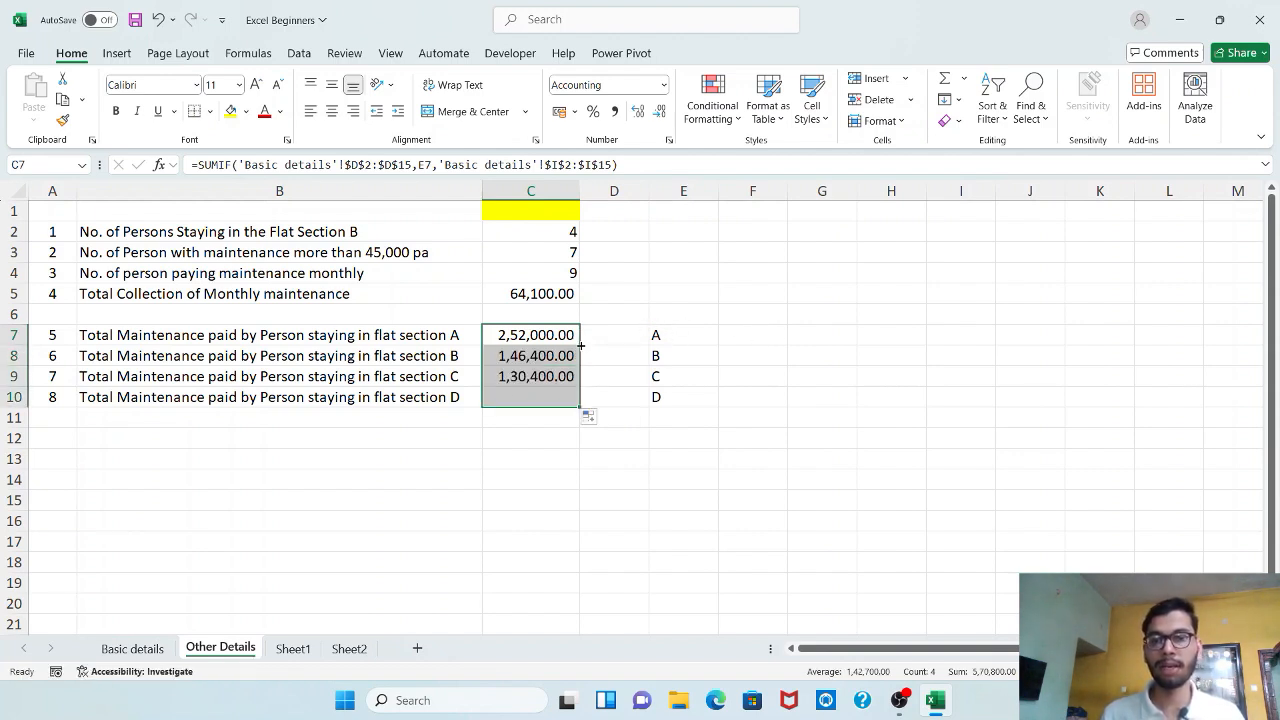
click(777, 319)
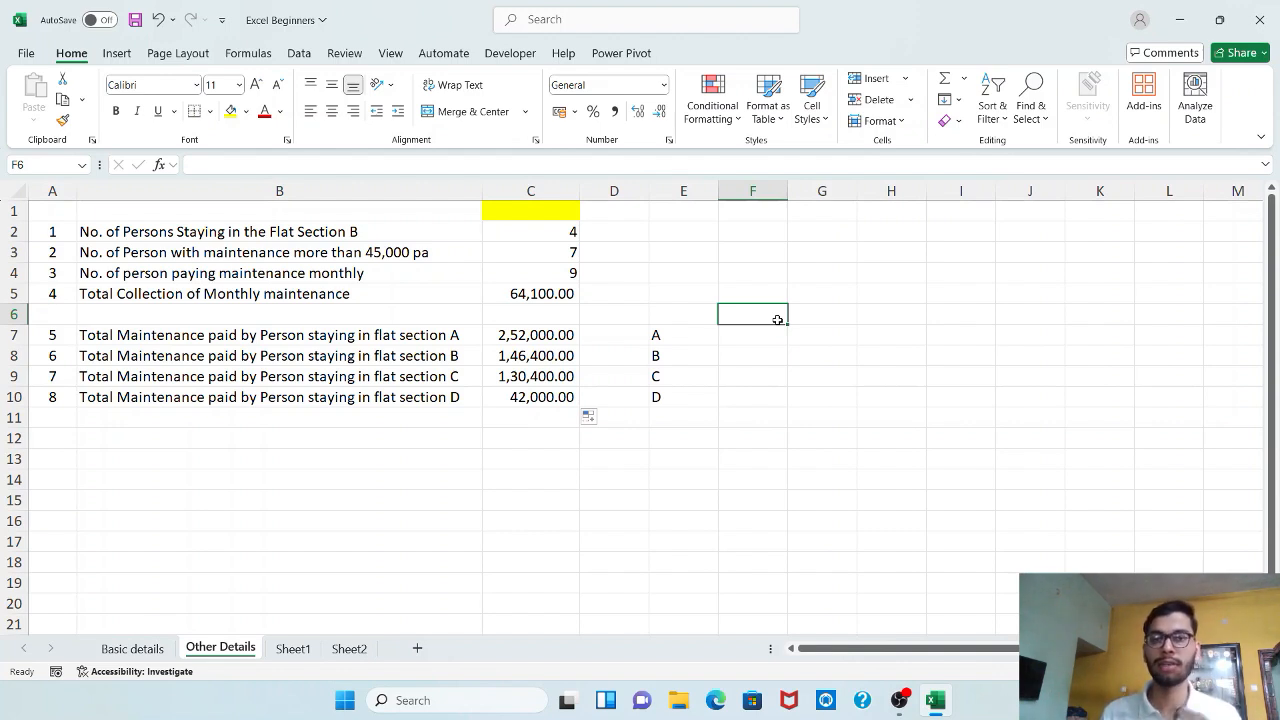
Review the SUMIF formulas in C7 through C10
click(565, 337)
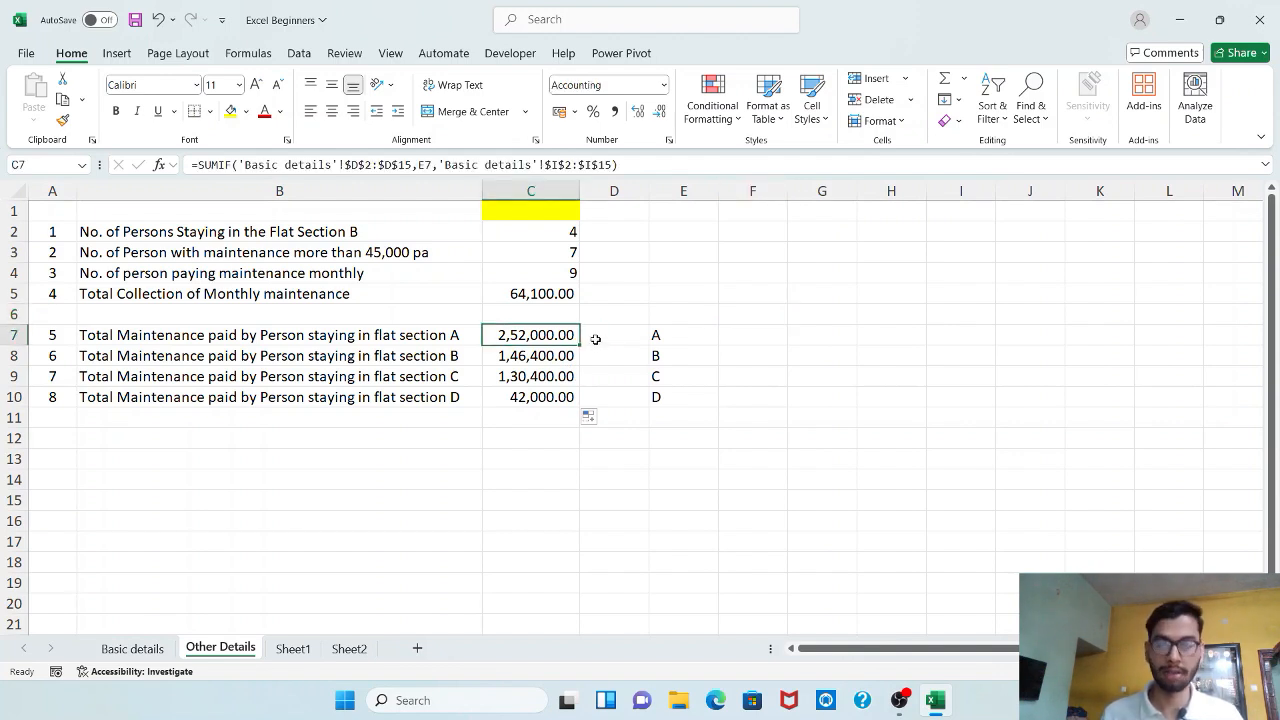
key(Down)
key(Down)
key(Down)
key(Down)
click(781, 331)
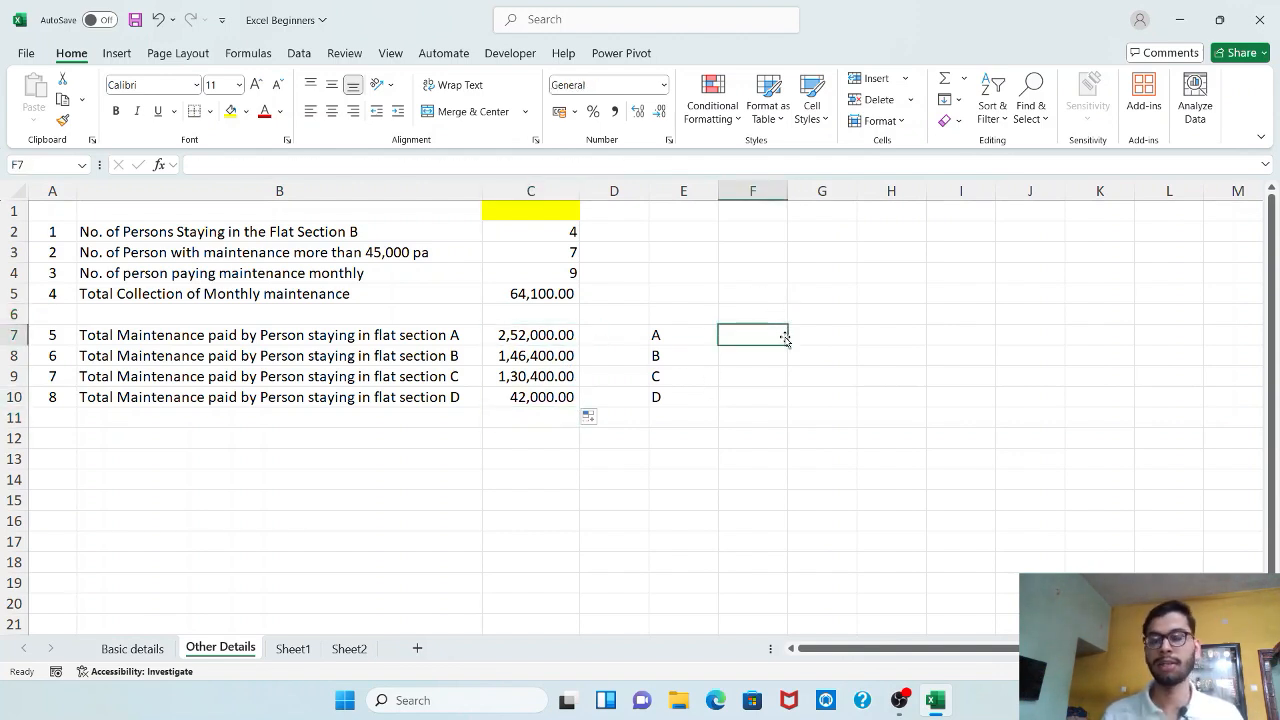